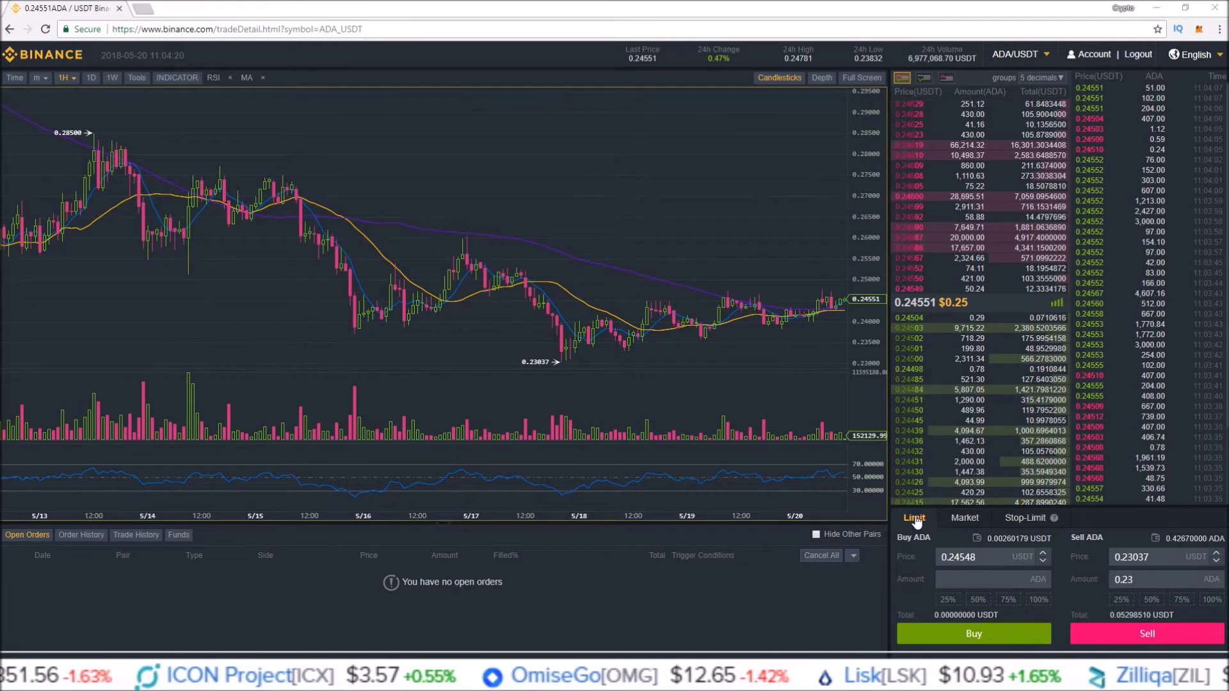
# Switch the ADA/USDT order form to the Stop-Limit order type.
pyautogui.click(1022, 520)
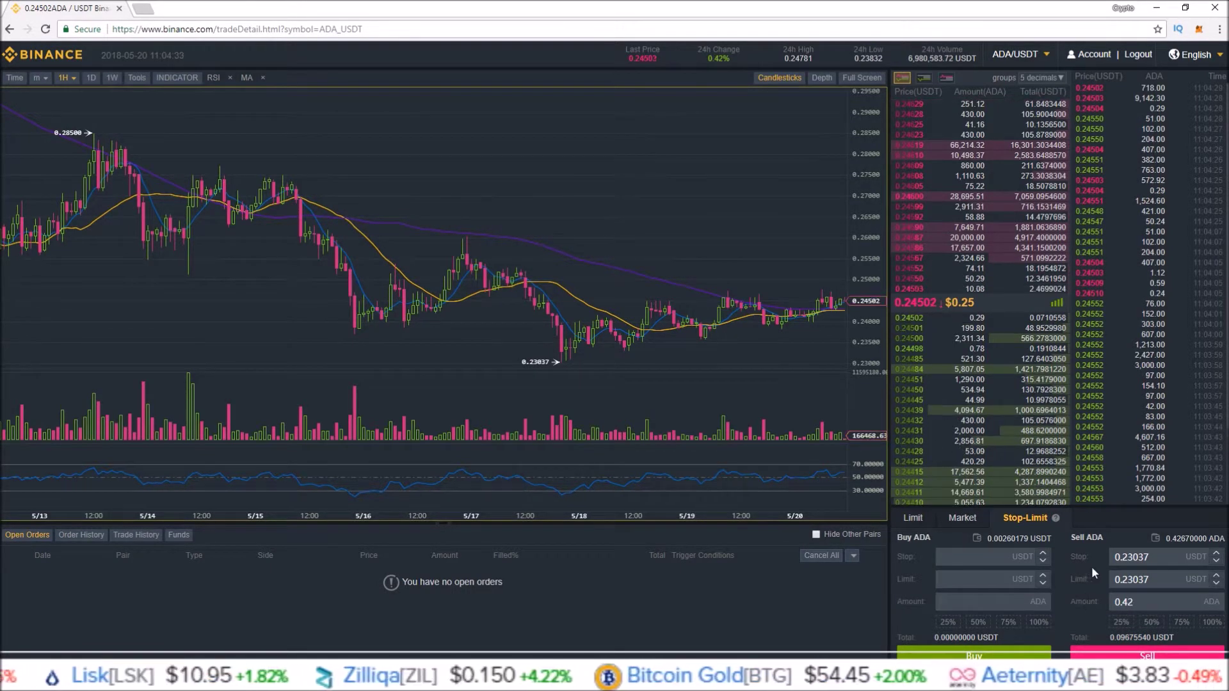
# Set the sell stop and limit prices to 0.23037, with amount 0.42 ADA.
pyautogui.click(1131, 560)
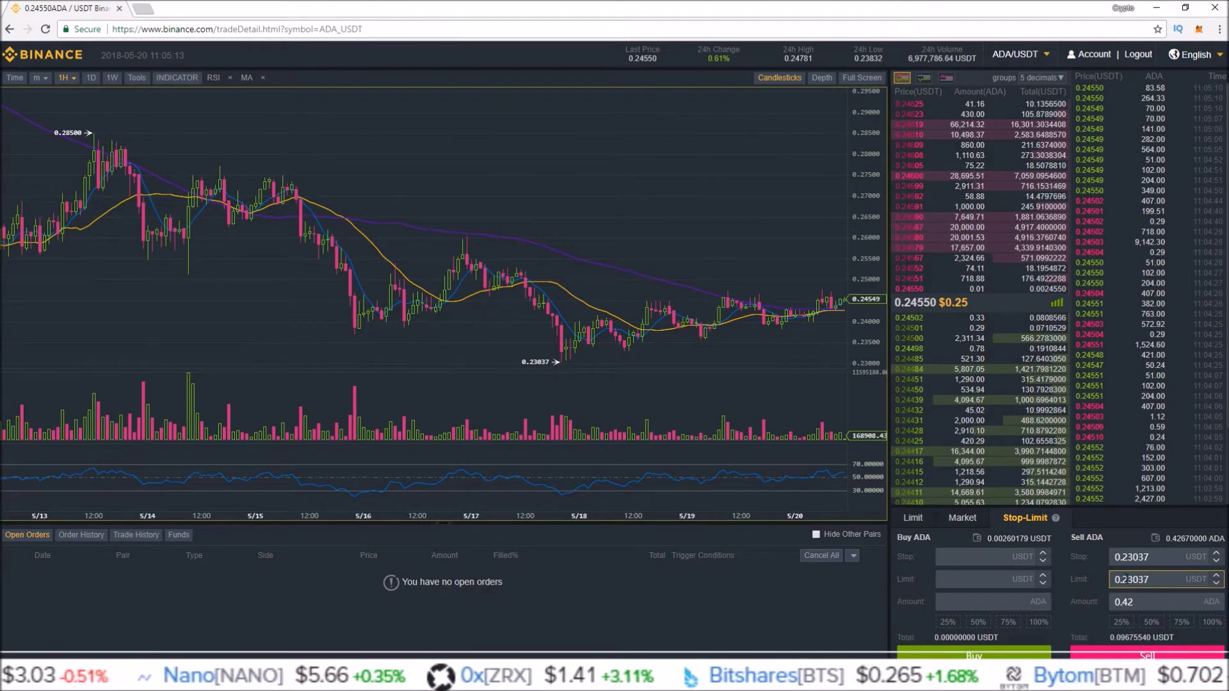
pyautogui.click(1115, 557)
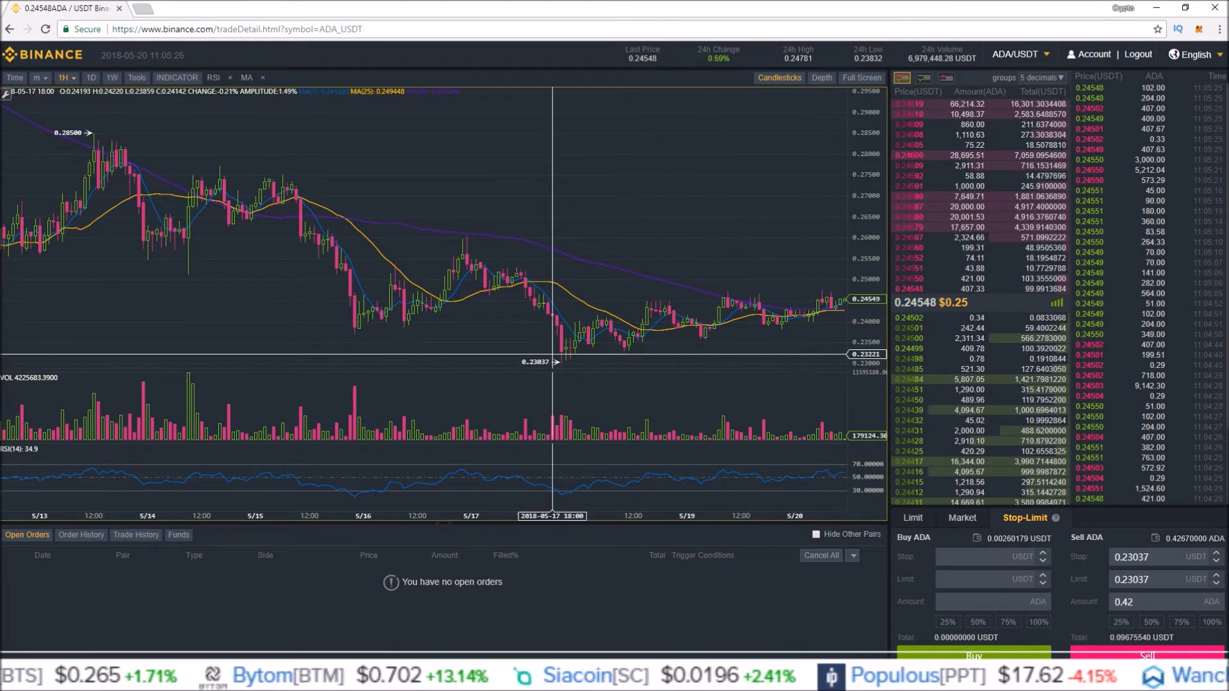
# Check the sell stop 0.23037, limit 0.23037 and amount 0.42, then submit the sell order.
pyautogui.click(991, 556)
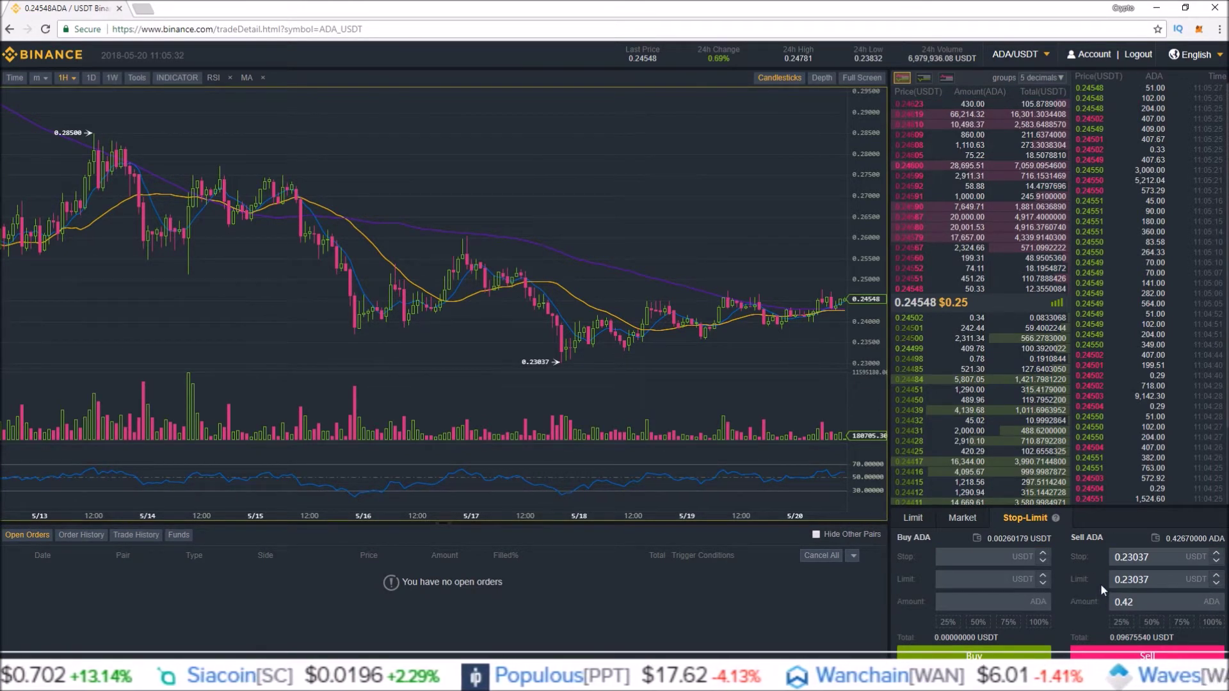
pyautogui.click(1123, 601)
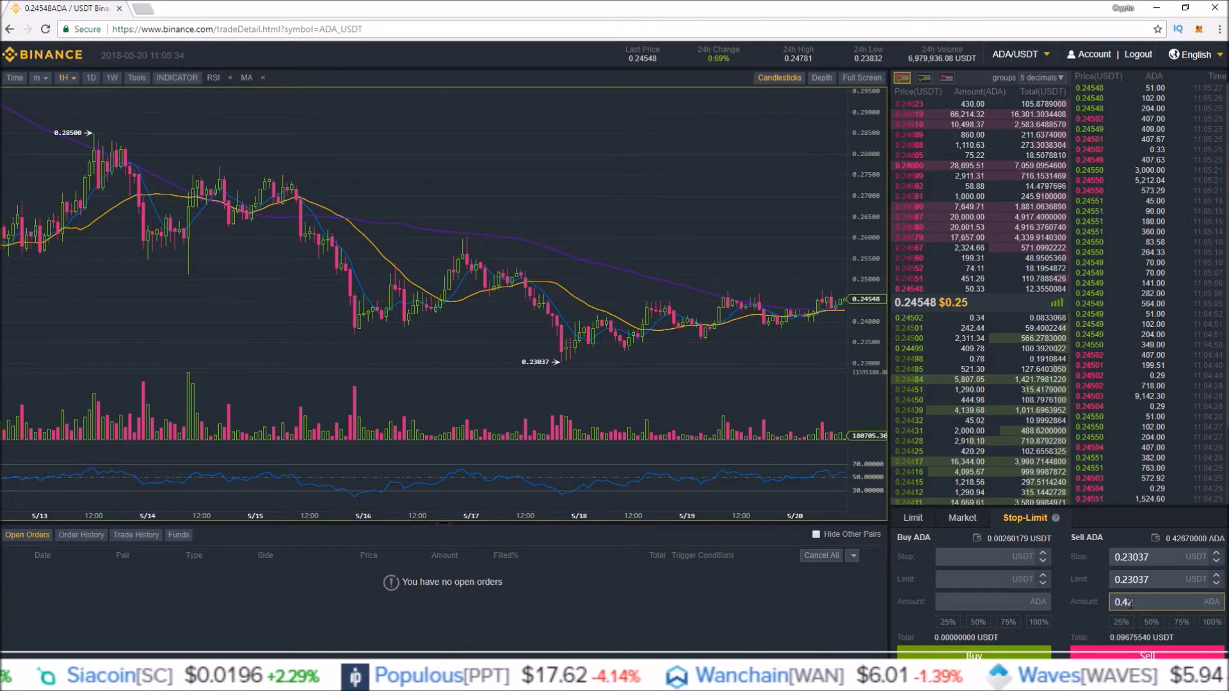
pyautogui.click(1128, 580)
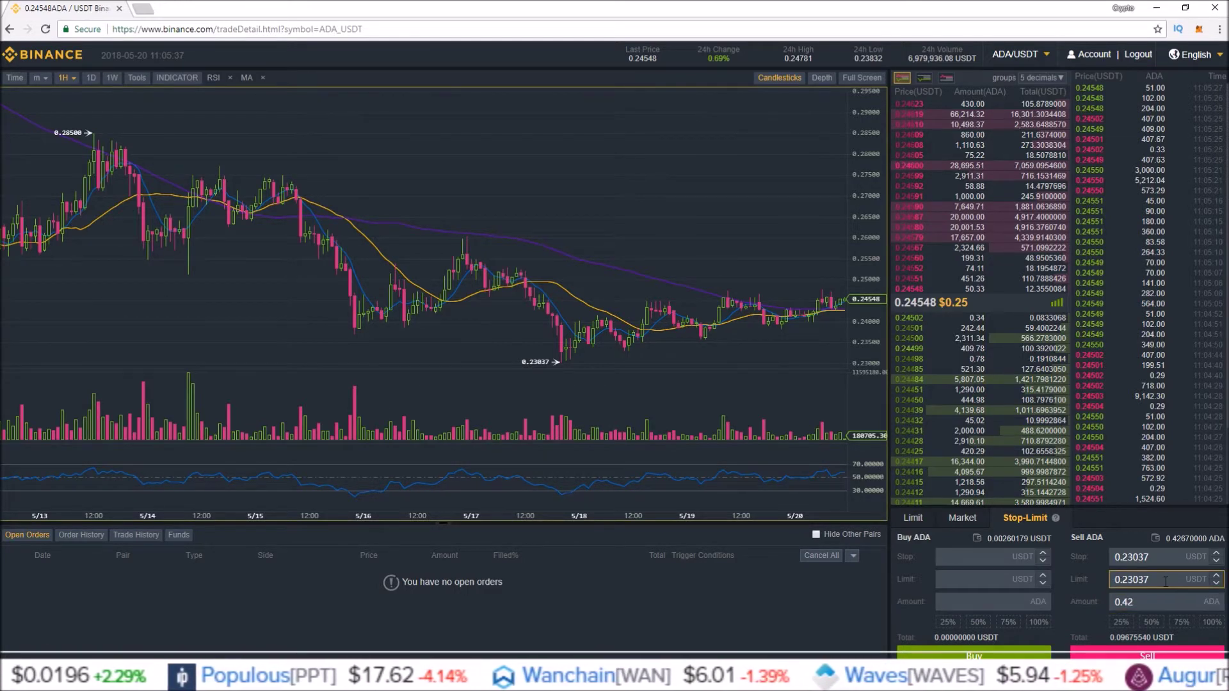
pyautogui.click(1131, 558)
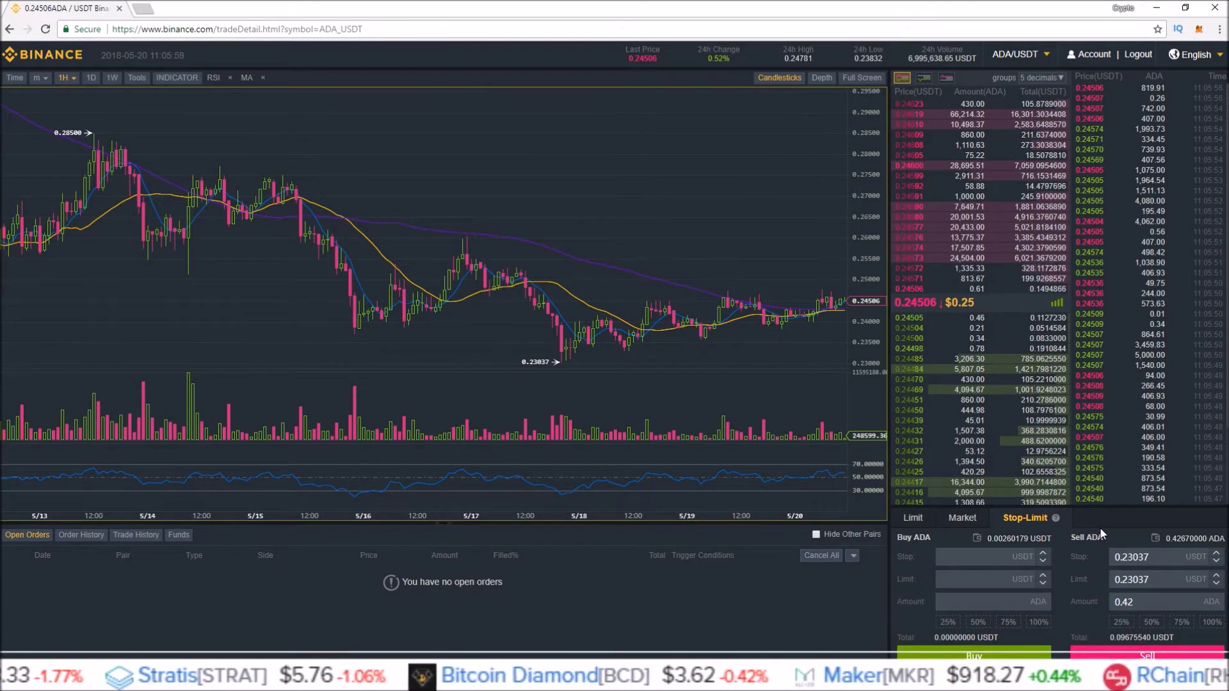
pyautogui.click(1128, 580)
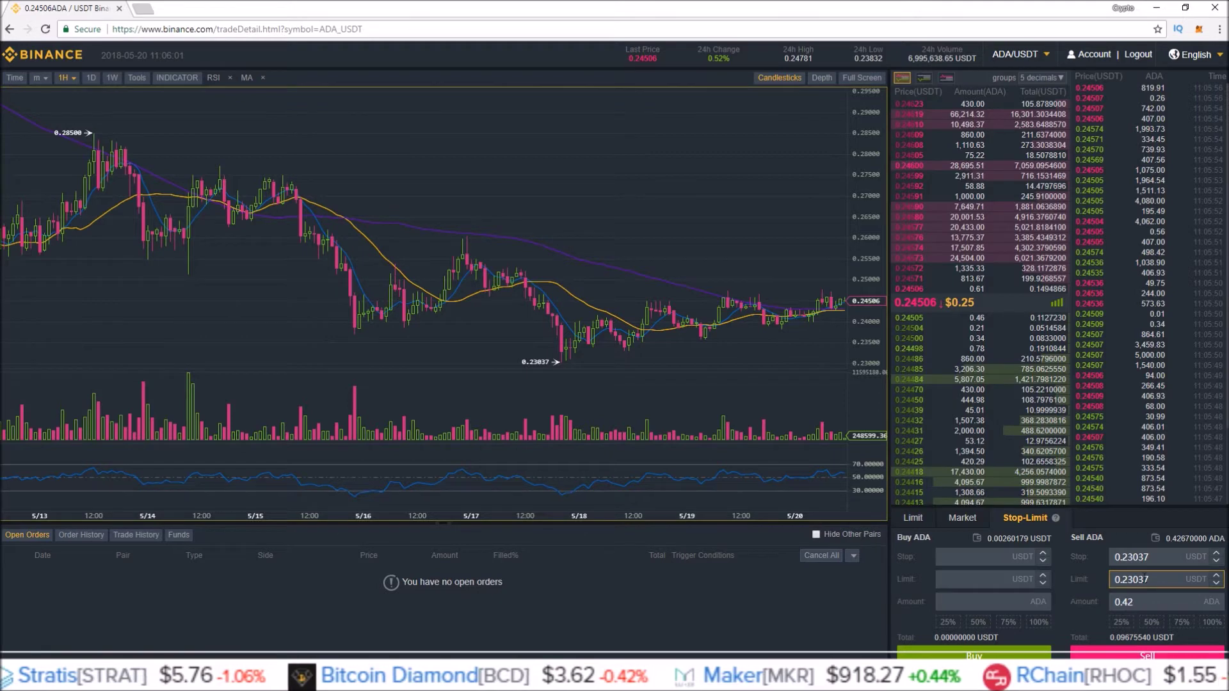
pyautogui.click(1124, 557)
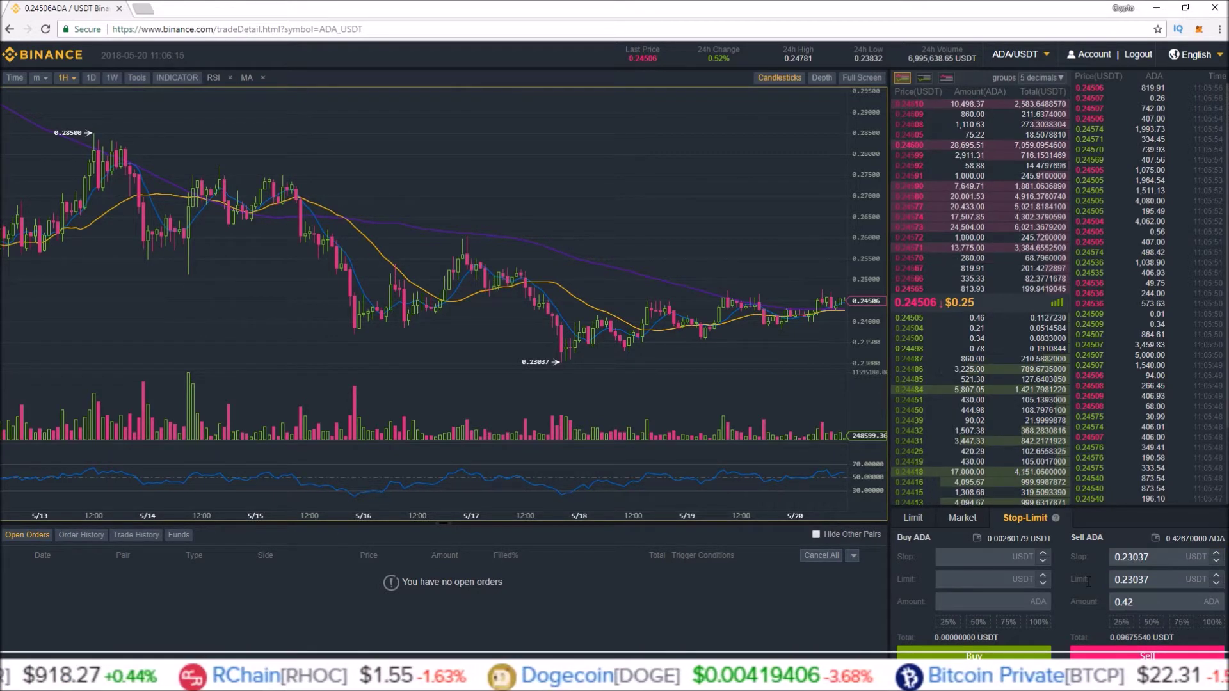
pyautogui.click(1112, 577)
pyautogui.click(1124, 557)
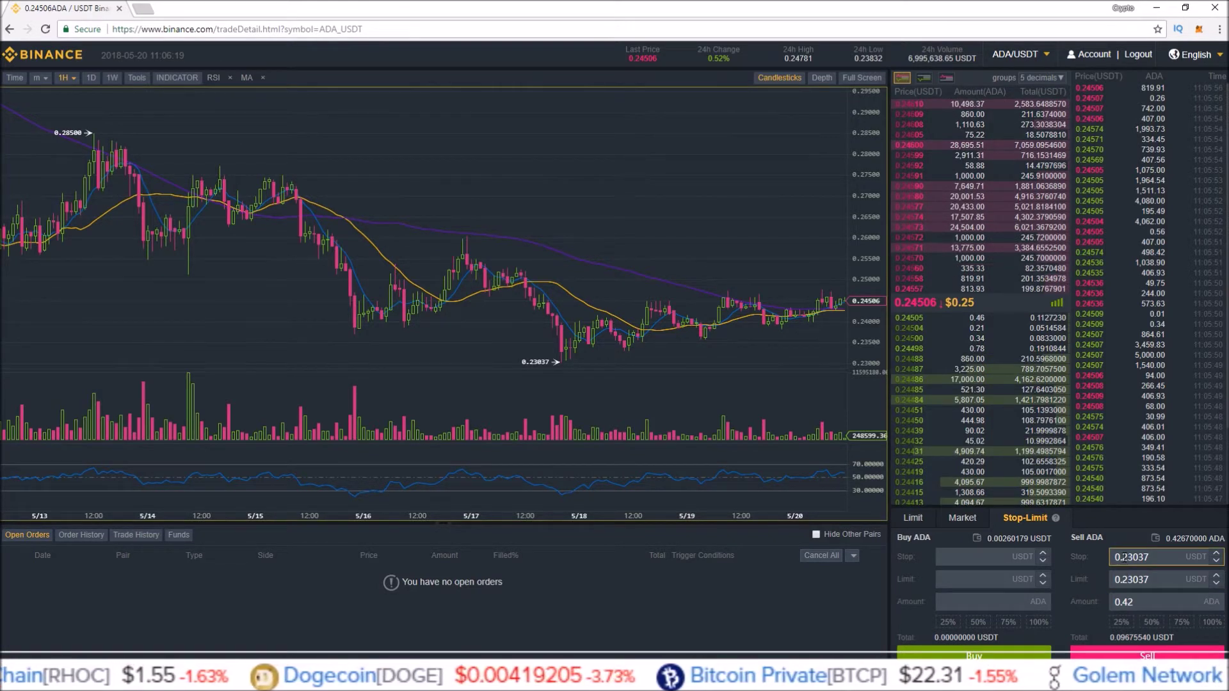
pyautogui.click(1087, 565)
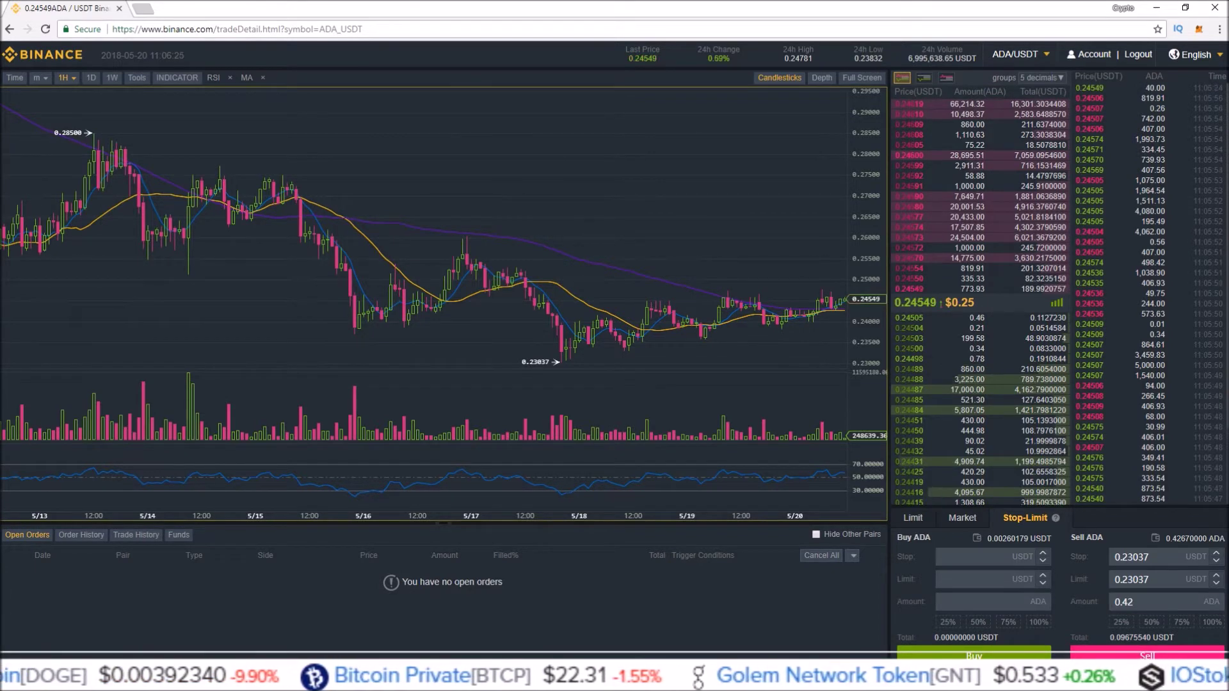
pyautogui.click(1146, 655)
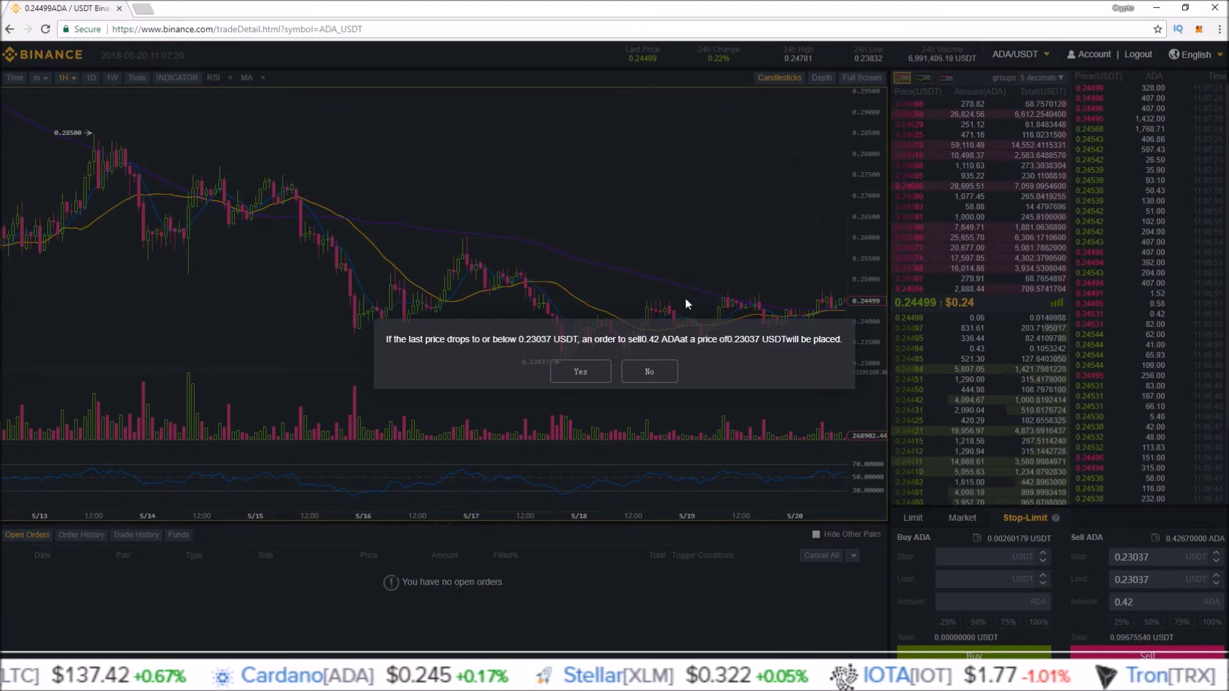
# Choose No in the stop-limit confirmation so the sell order is not placed.
pyautogui.click(648, 376)
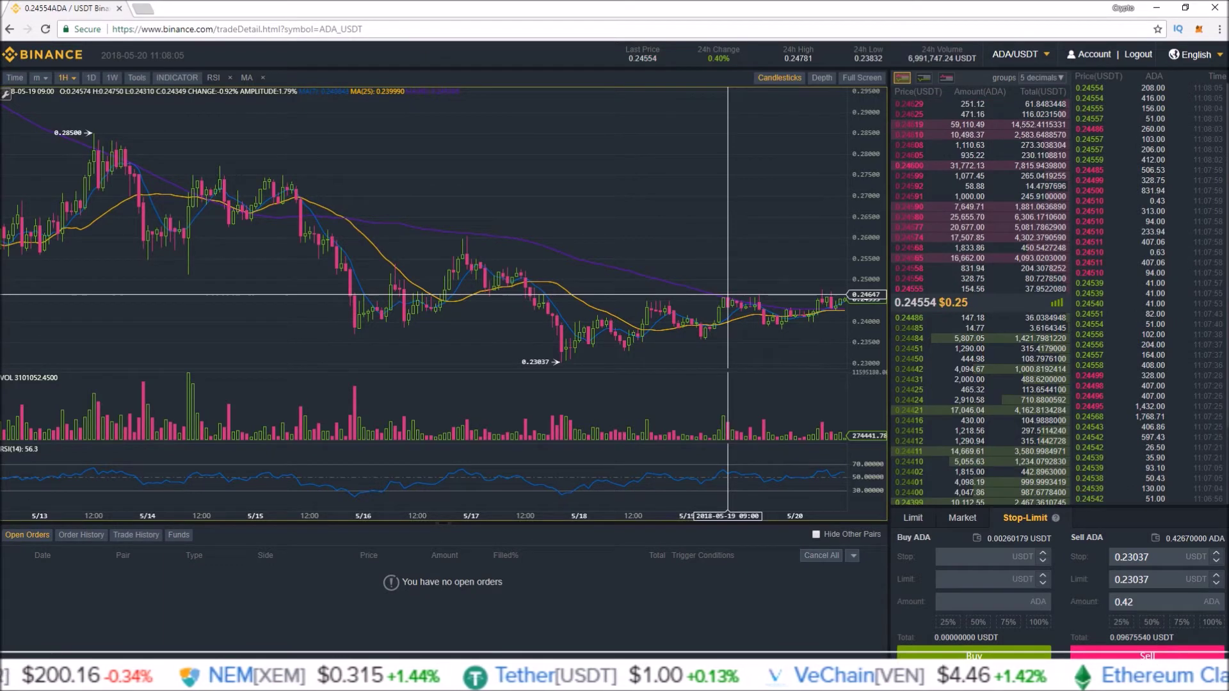
# Enter the buy stop price for ADA, aiming for 0.24750.
pyautogui.click(995, 562)
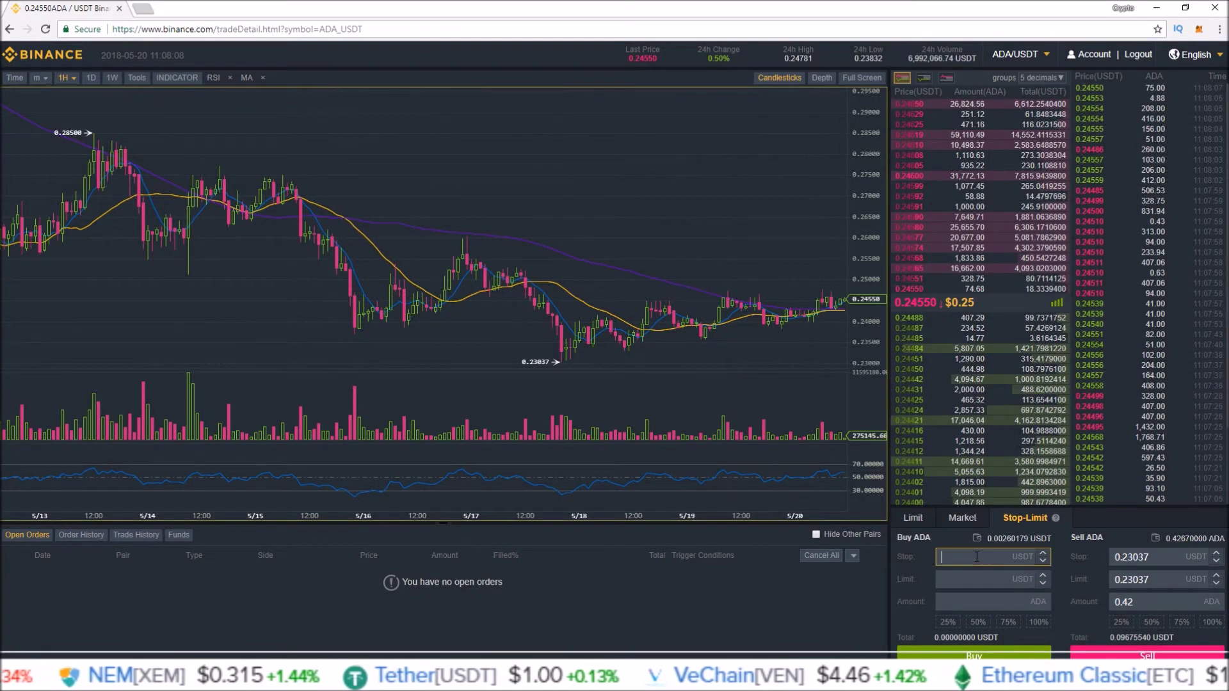
pyautogui.write('0.23')
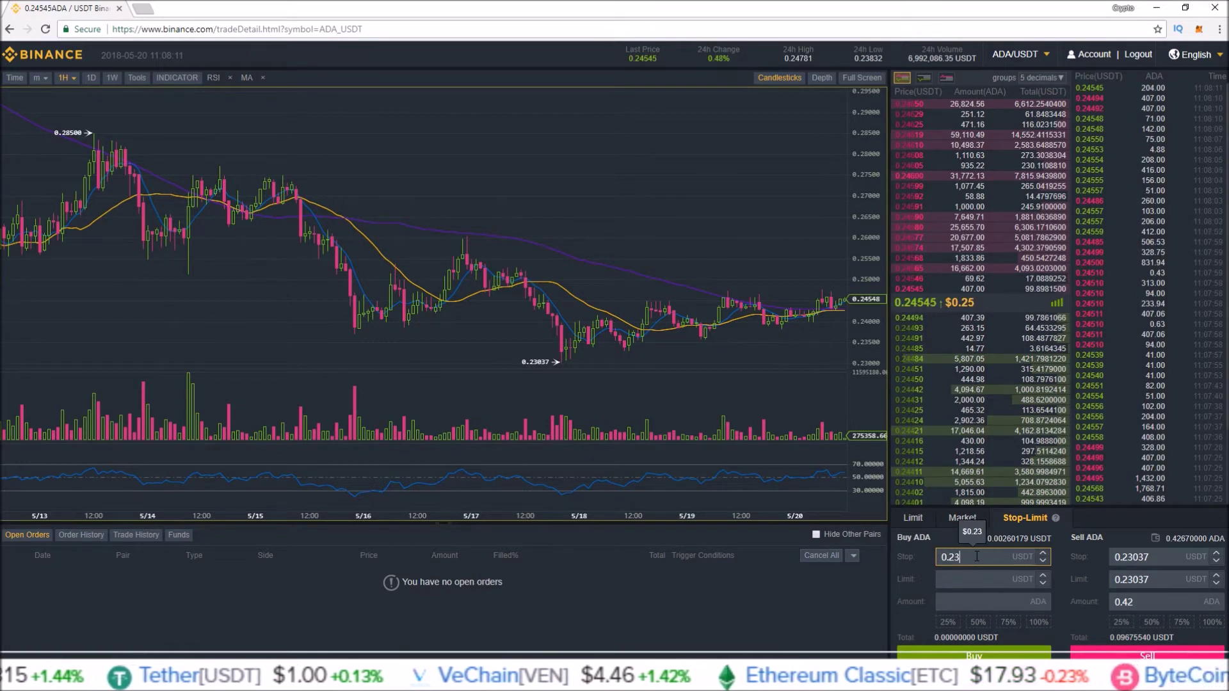
pyautogui.write('47')
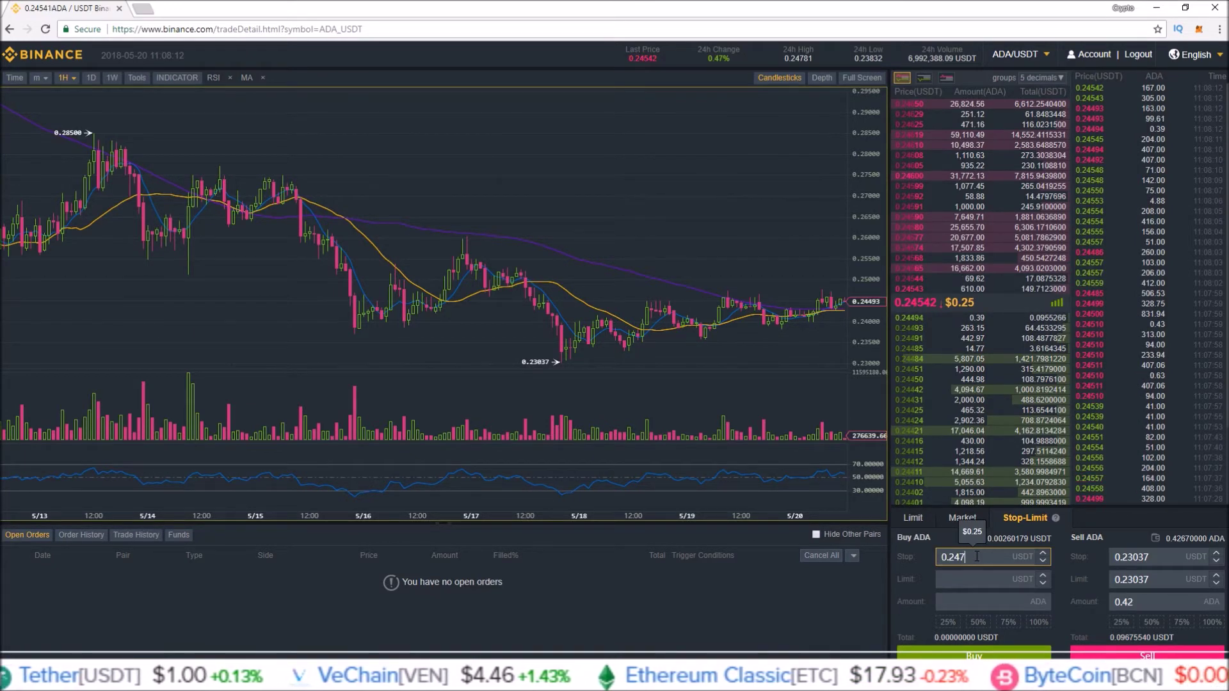
pyautogui.write('50')
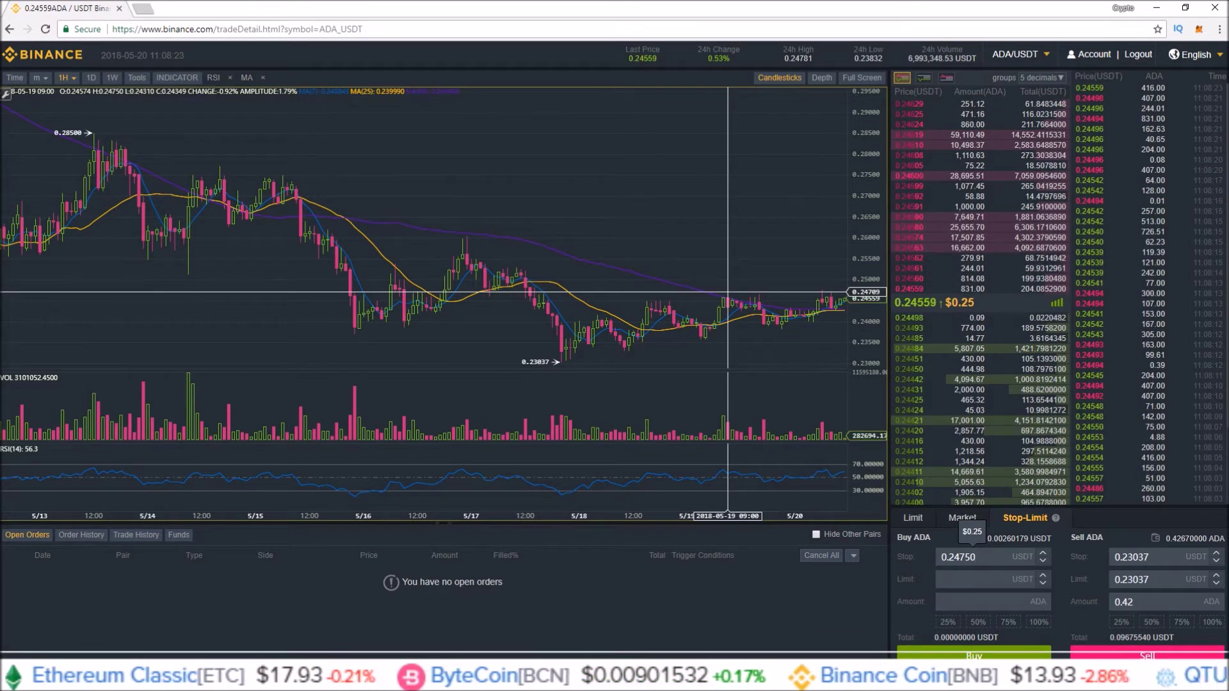
pyautogui.click(972, 576)
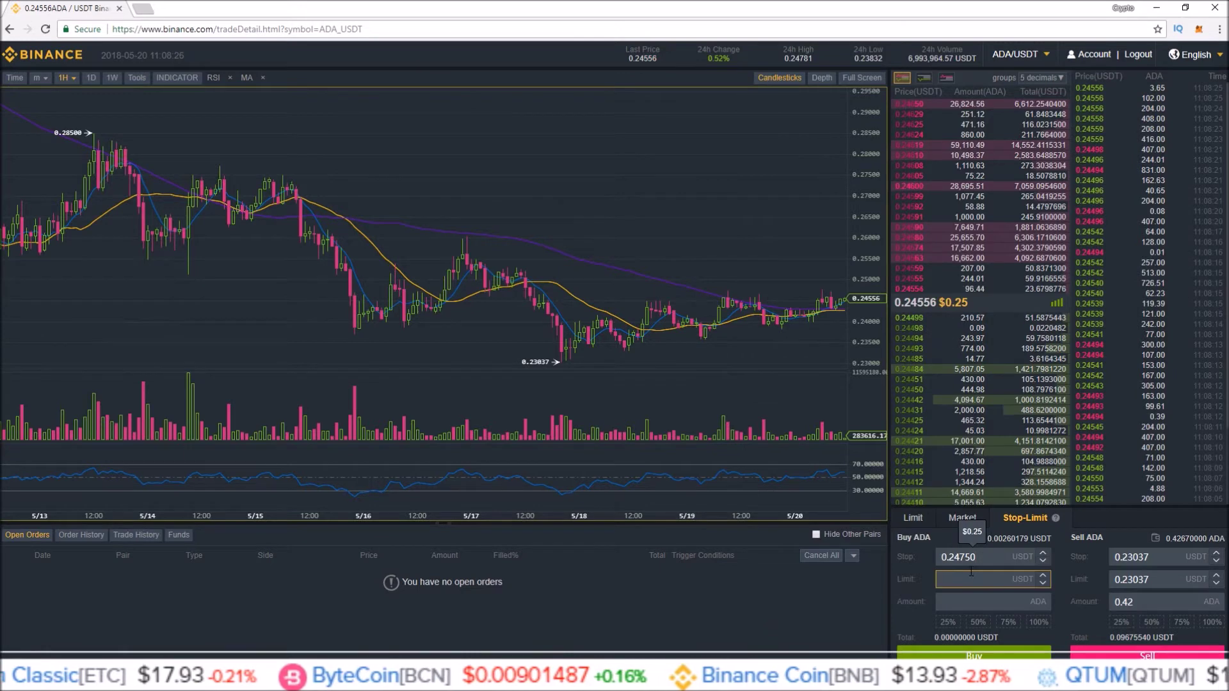
pyautogui.click(954, 555)
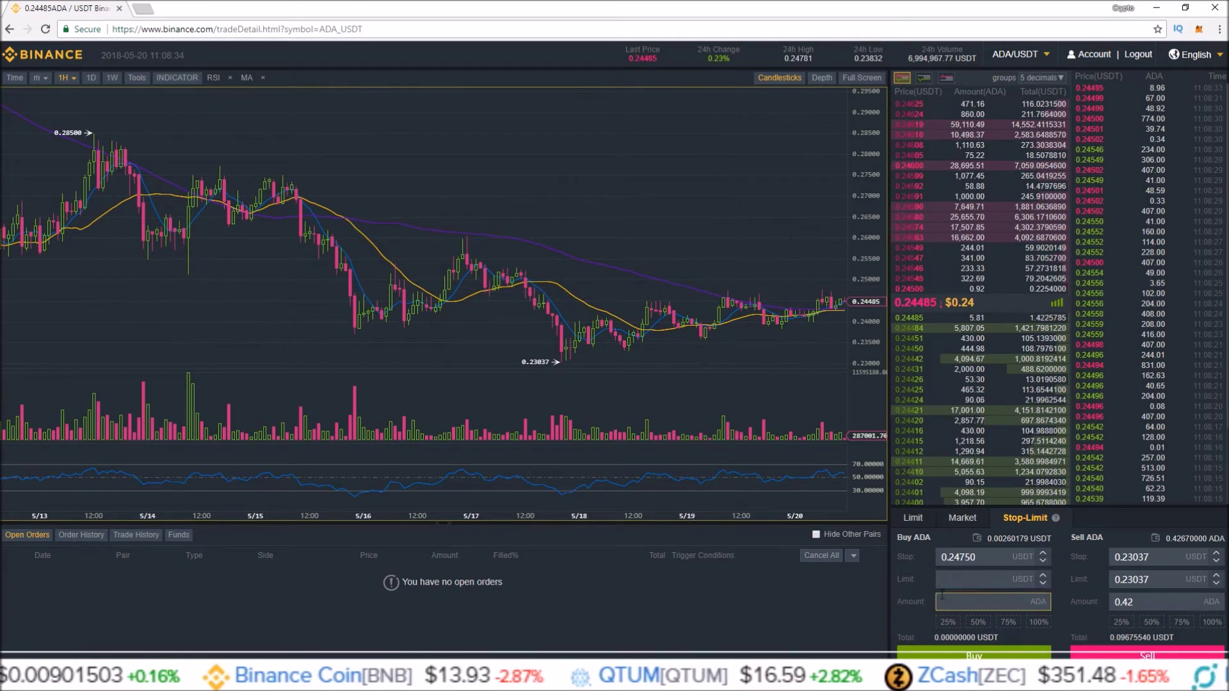
# Enter 0.24750 as the buy limit price.
pyautogui.click(957, 582)
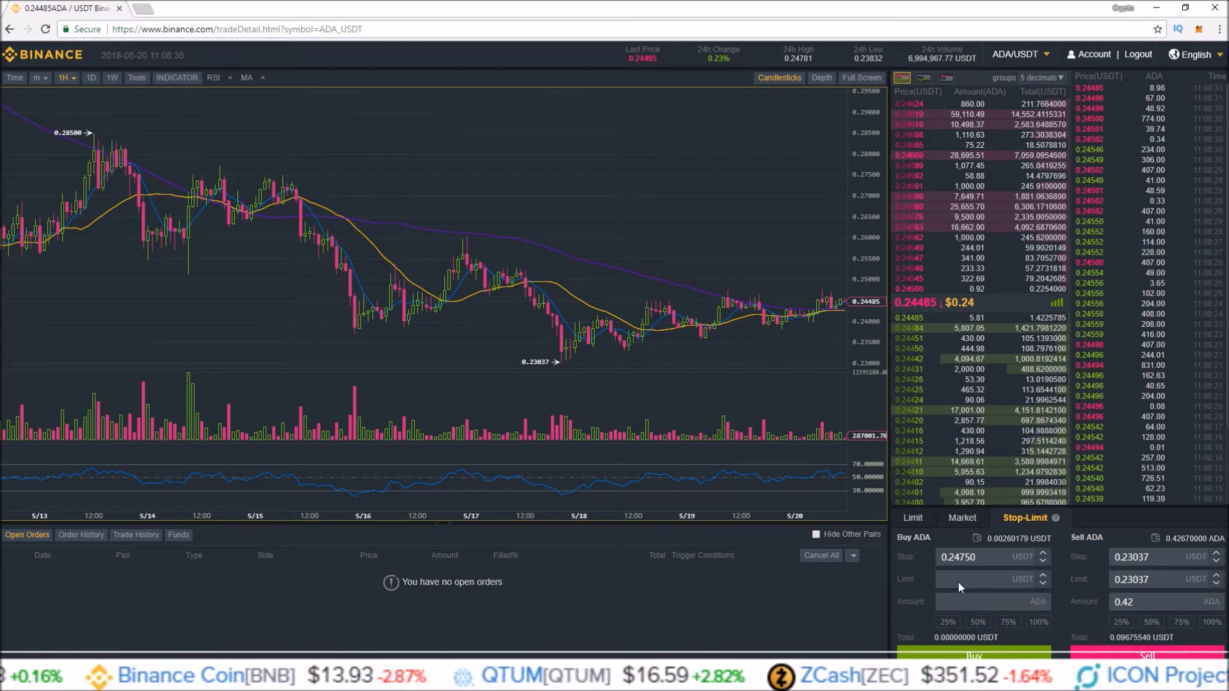
pyautogui.write('0.2')
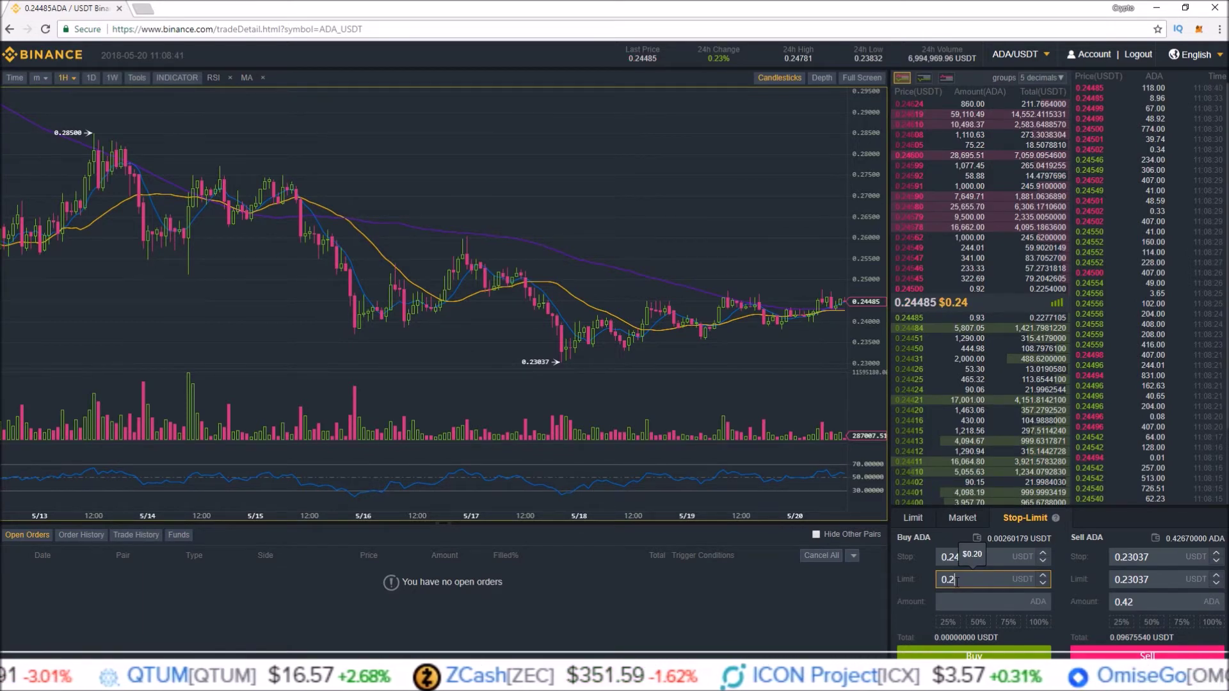
pyautogui.write('4750')
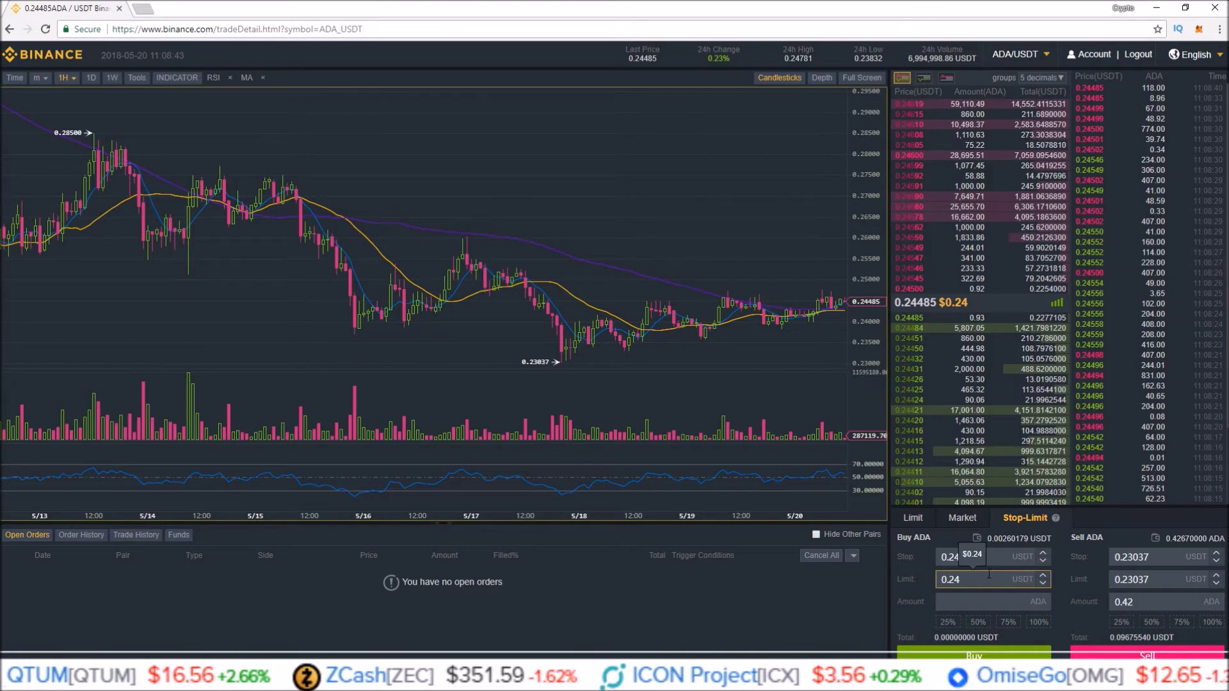
pyautogui.press('BackSpace')
pyautogui.press('BackSpace')
pyautogui.press('BackSpace')
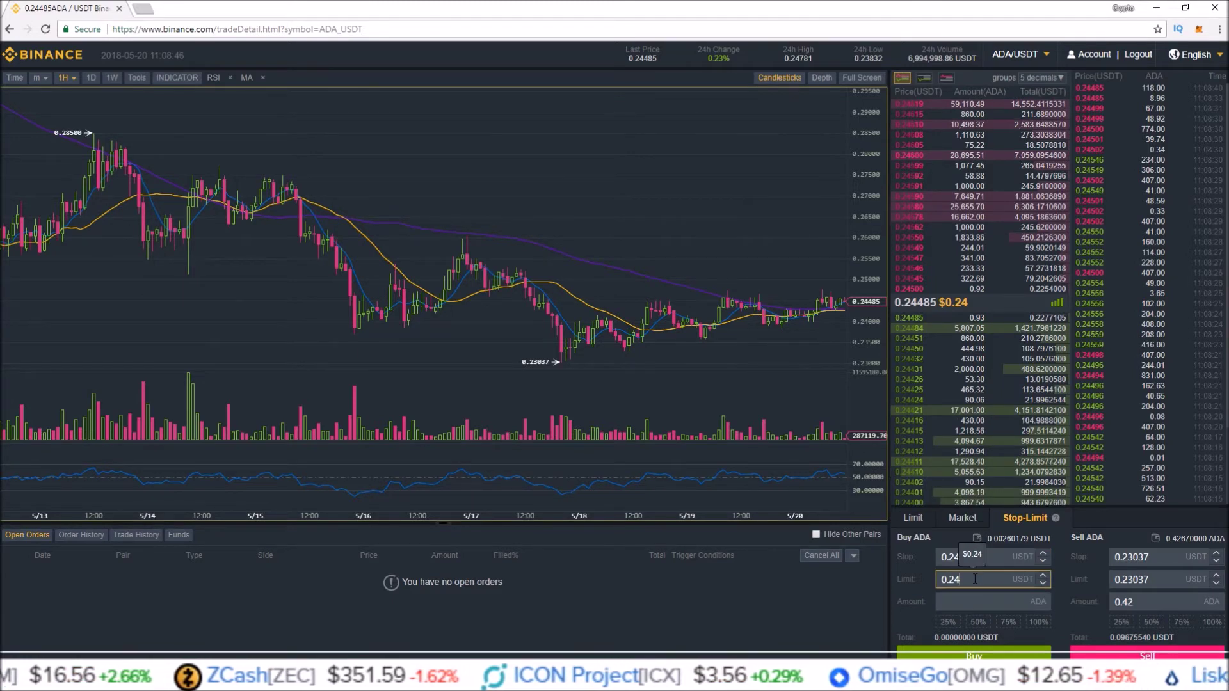
pyautogui.write('750')
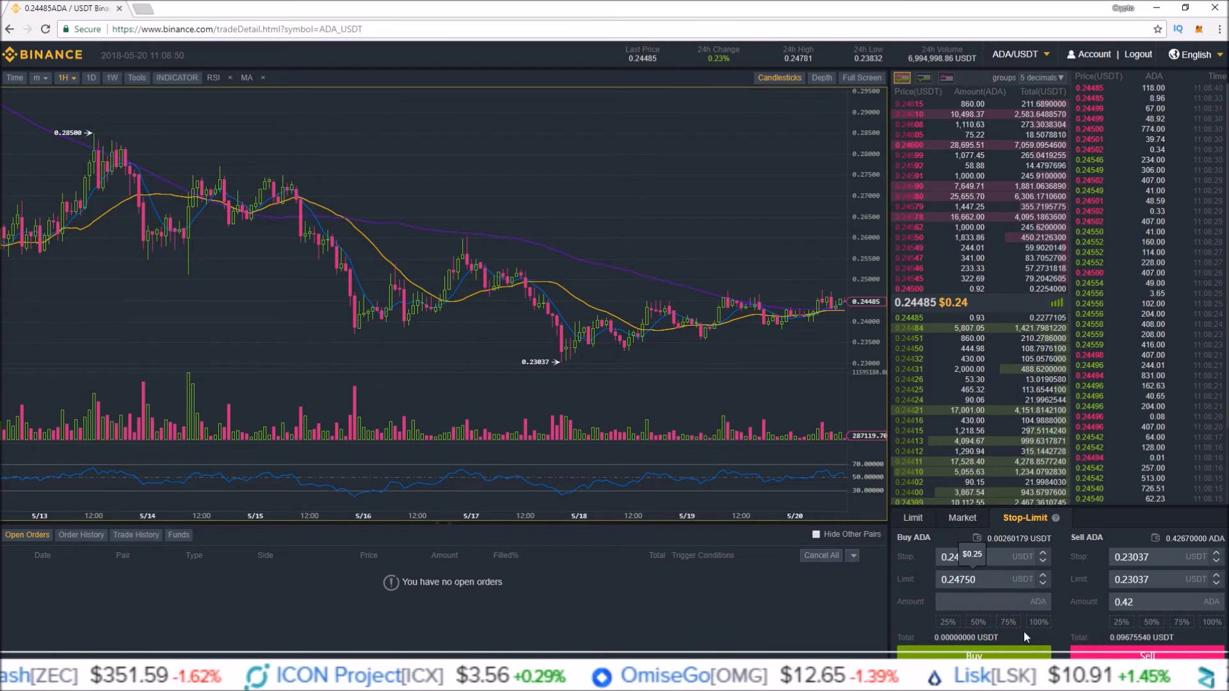
# Set the buy amount to 0.01 ADA, raise the limit to 0.24751, and submit.
pyautogui.click(1038, 622)
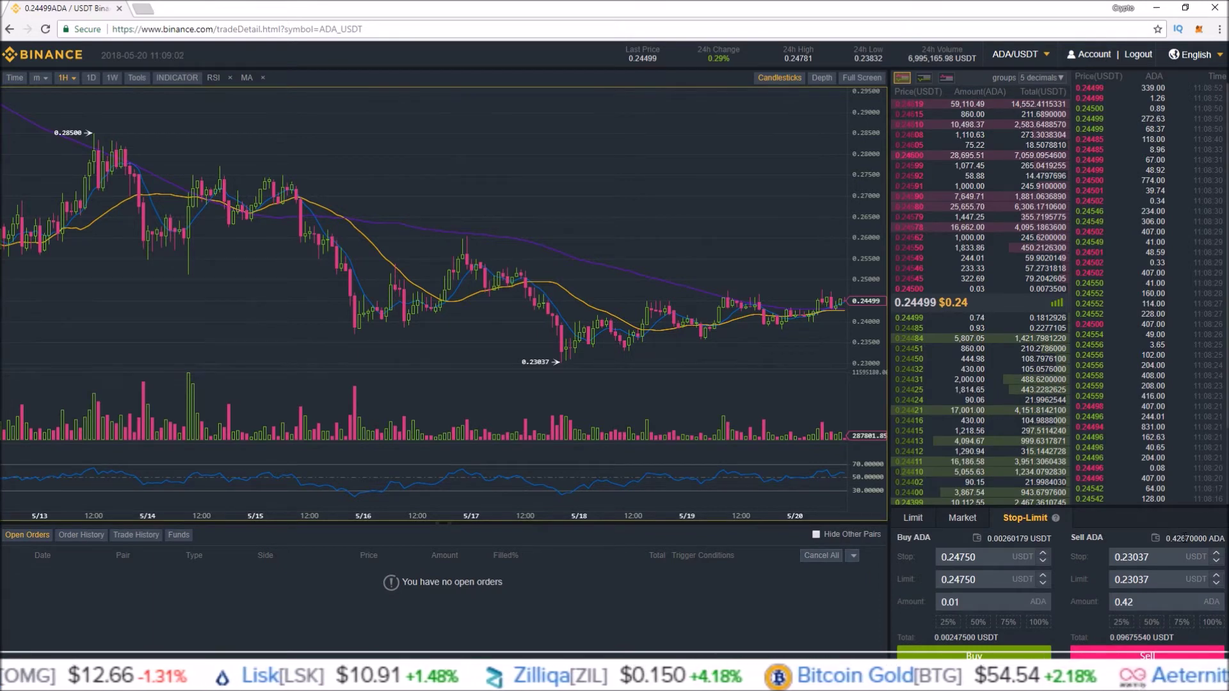
pyautogui.click(979, 602)
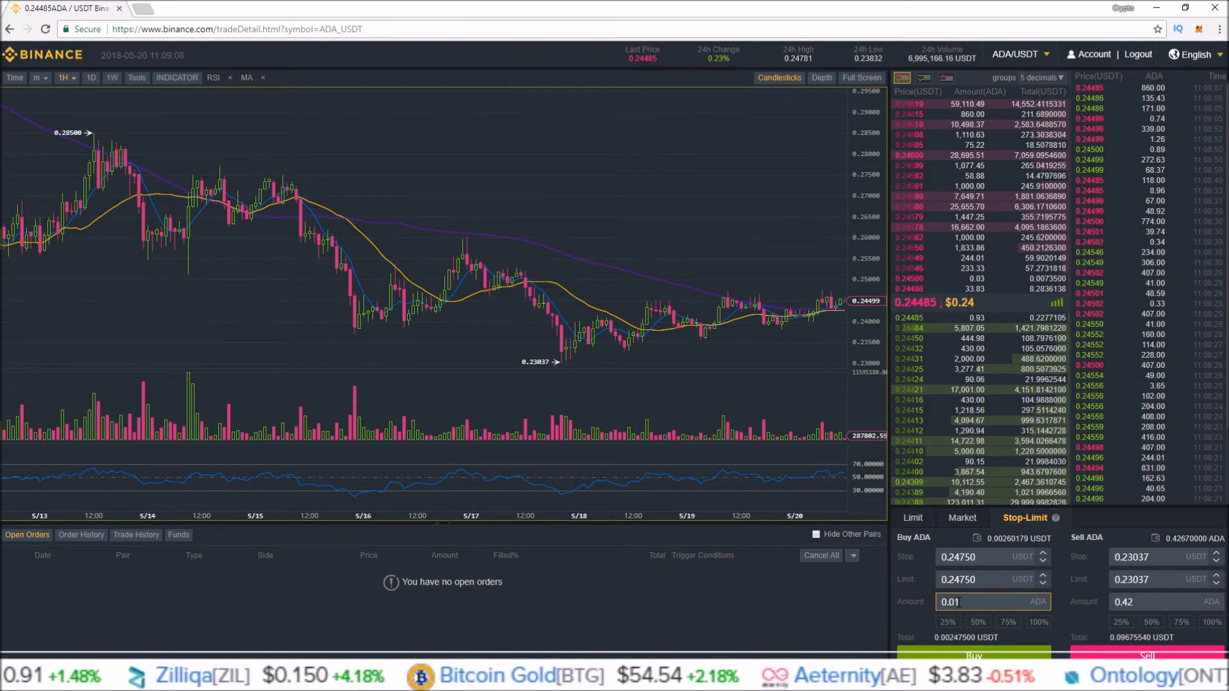
pyautogui.click(972, 579)
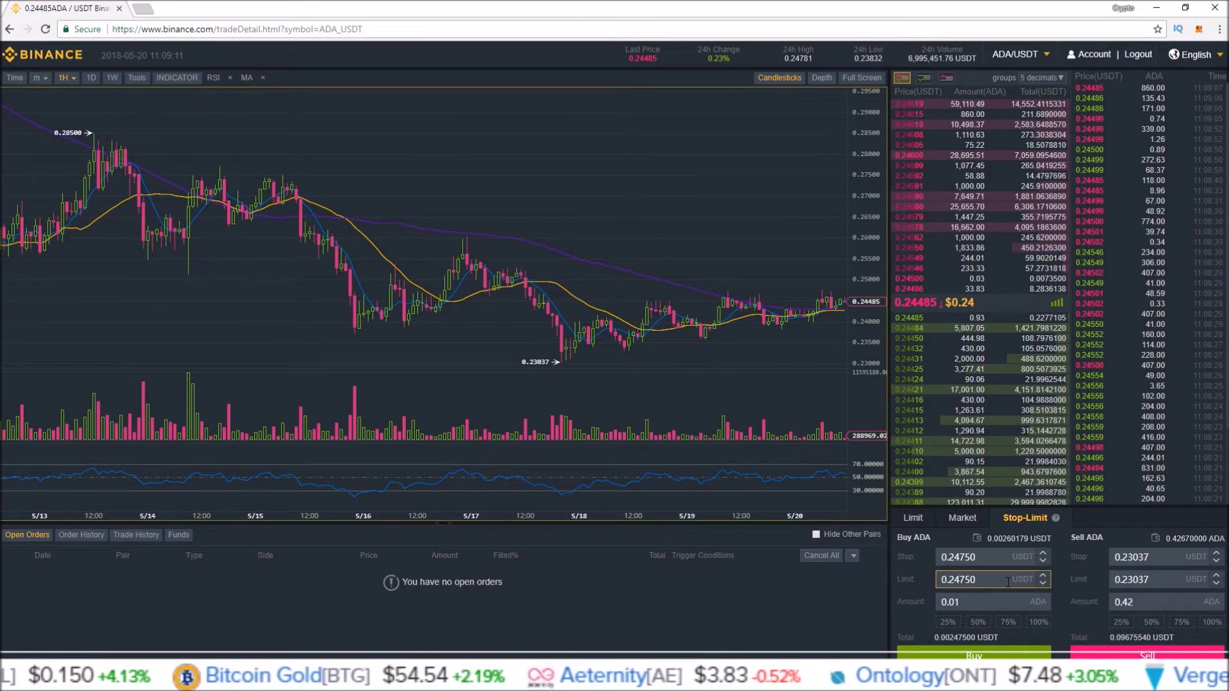
pyautogui.click(1042, 576)
pyautogui.click(995, 600)
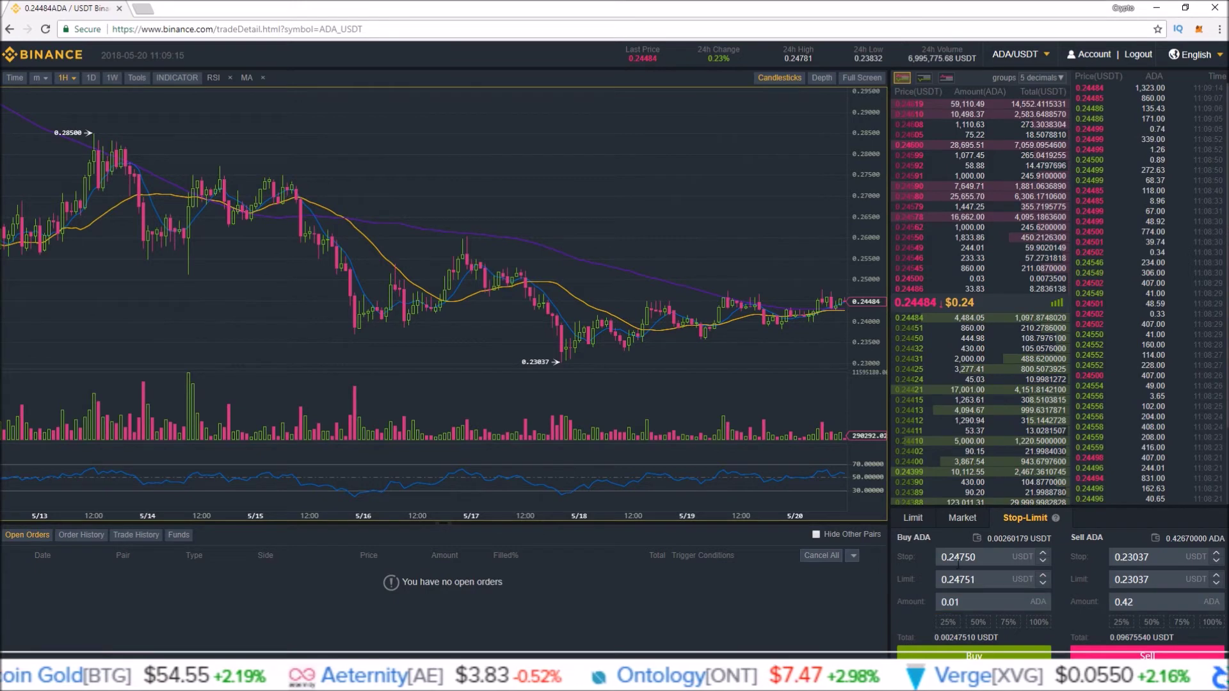
pyautogui.click(958, 655)
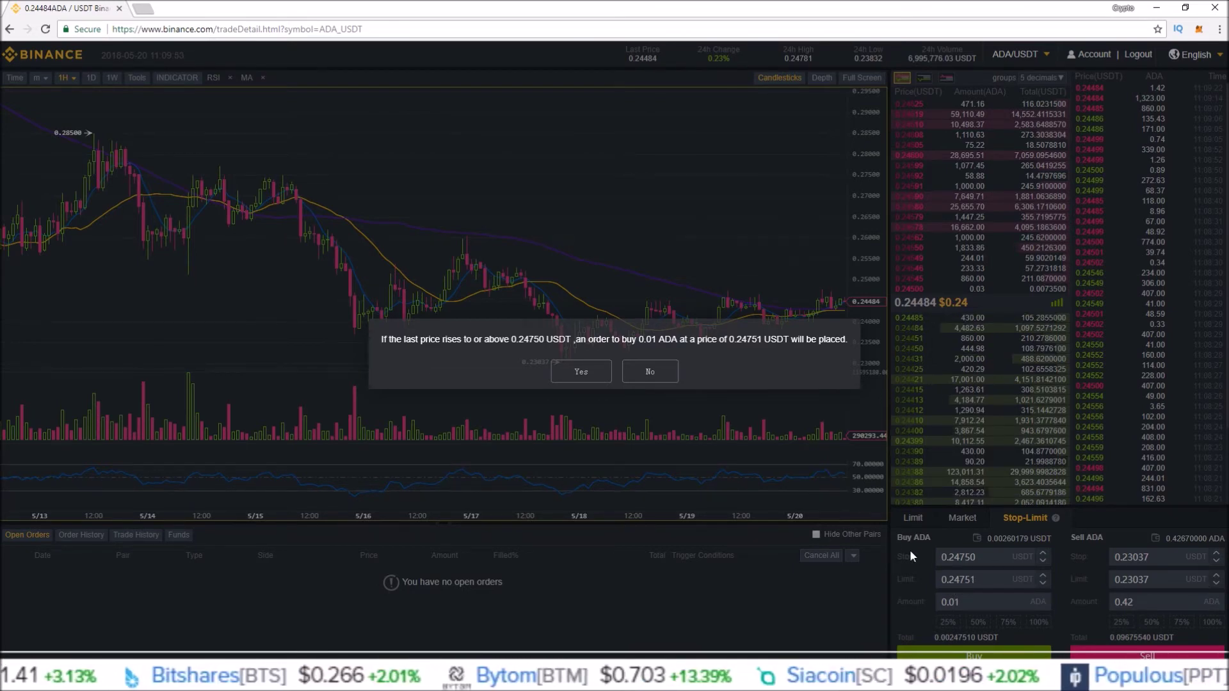
pyautogui.click(653, 380)
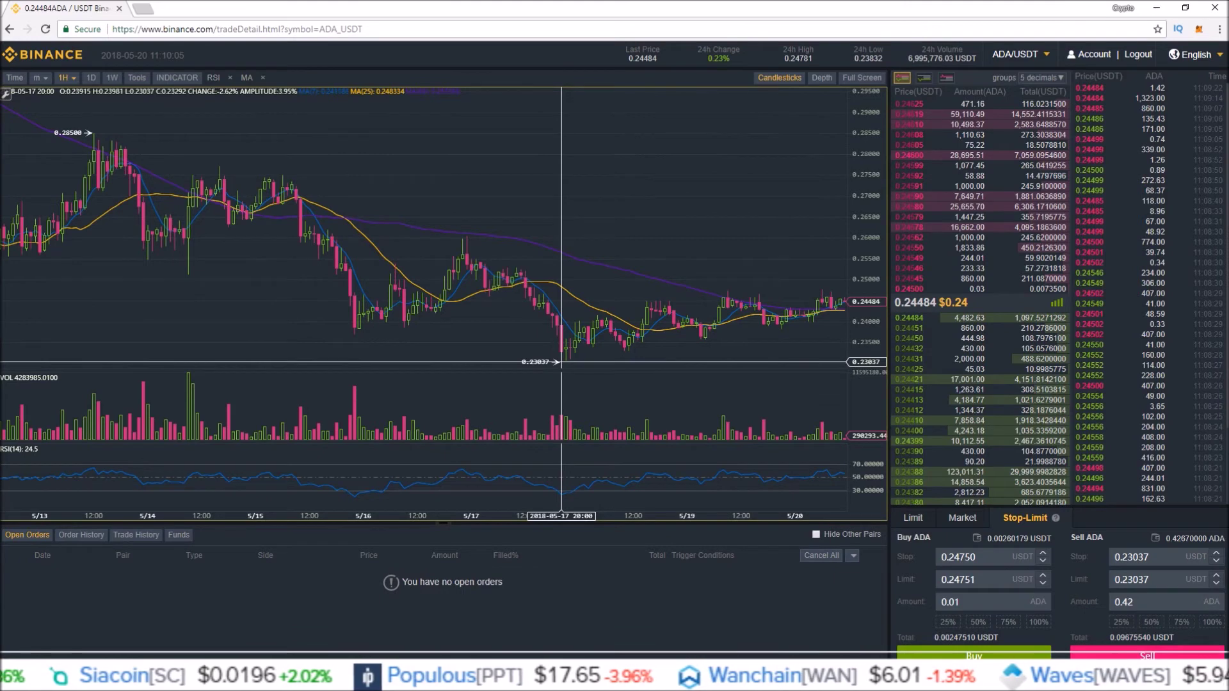
pyautogui.click(954, 579)
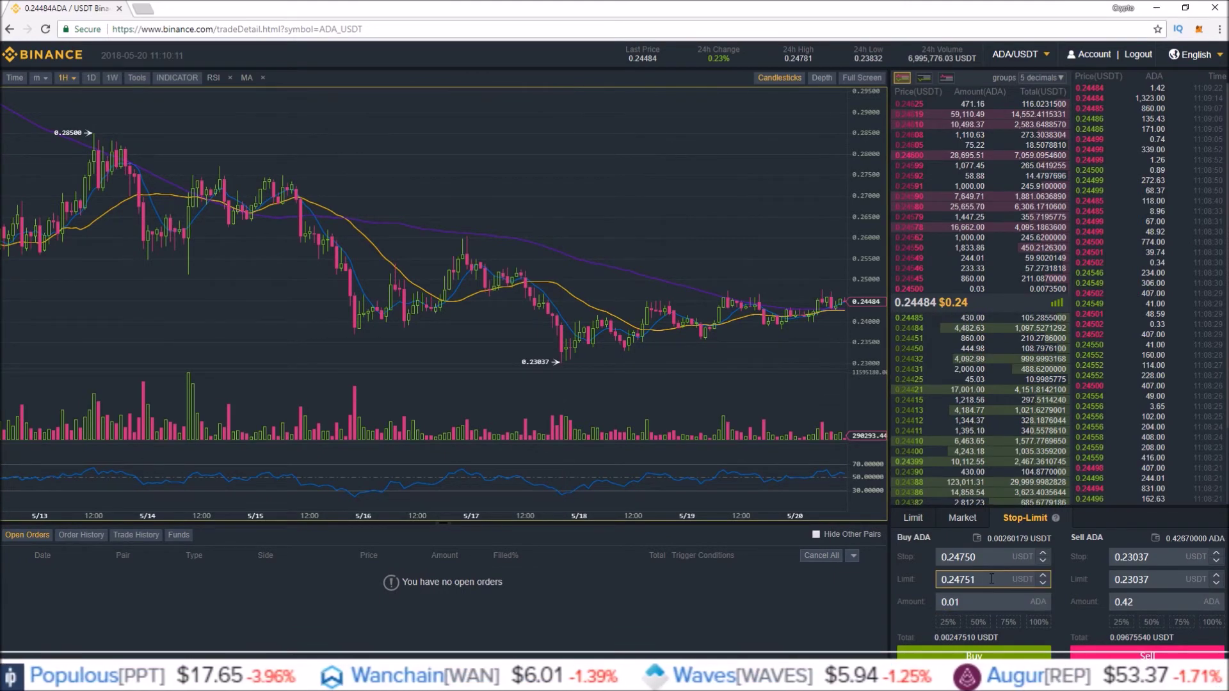
pyautogui.click(1075, 616)
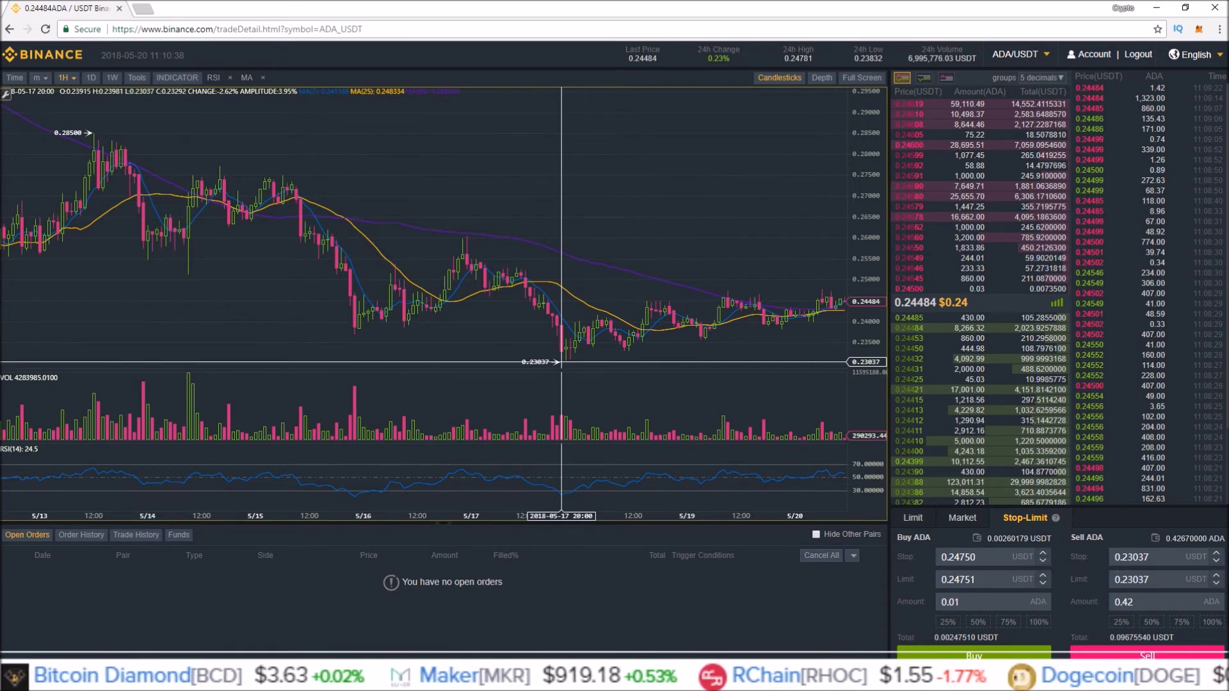
pyautogui.click(1119, 572)
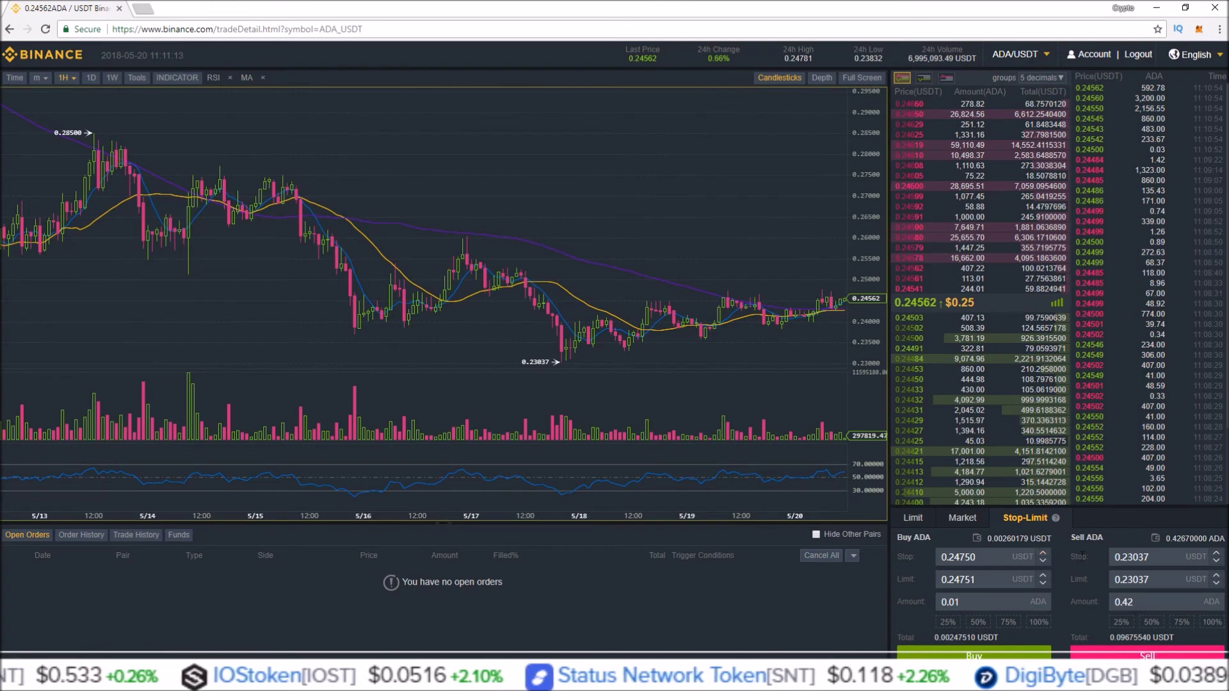
pyautogui.click(1120, 557)
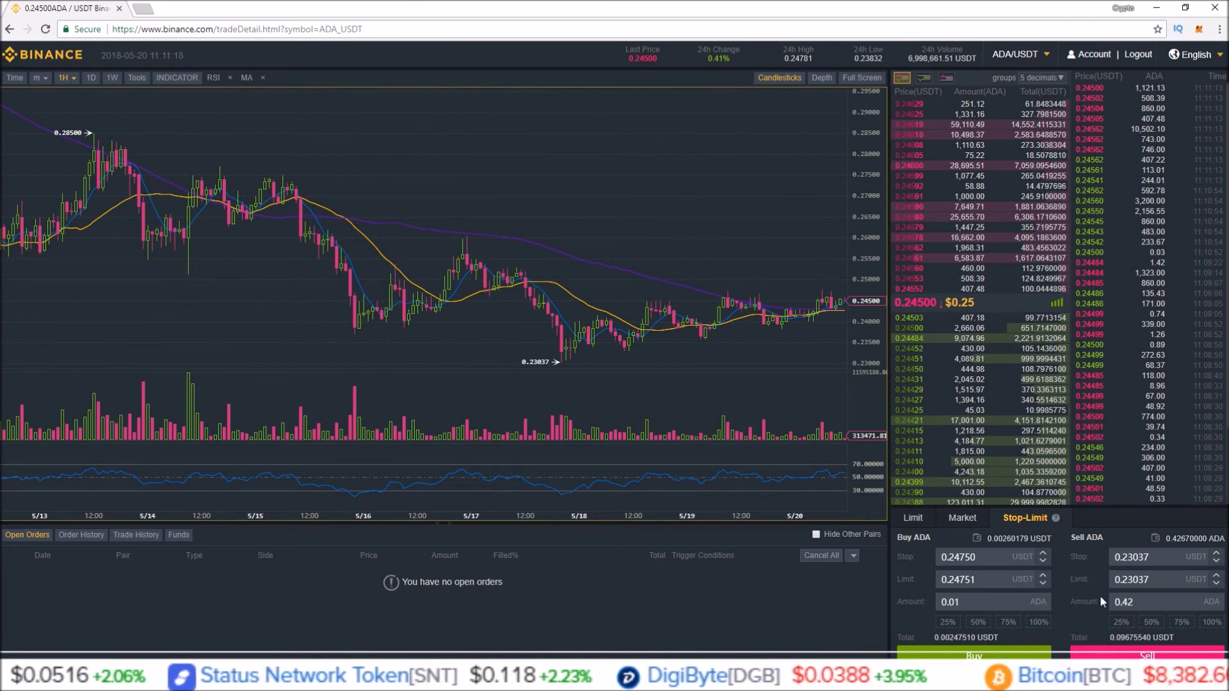
pyautogui.click(913, 520)
pyautogui.click(942, 557)
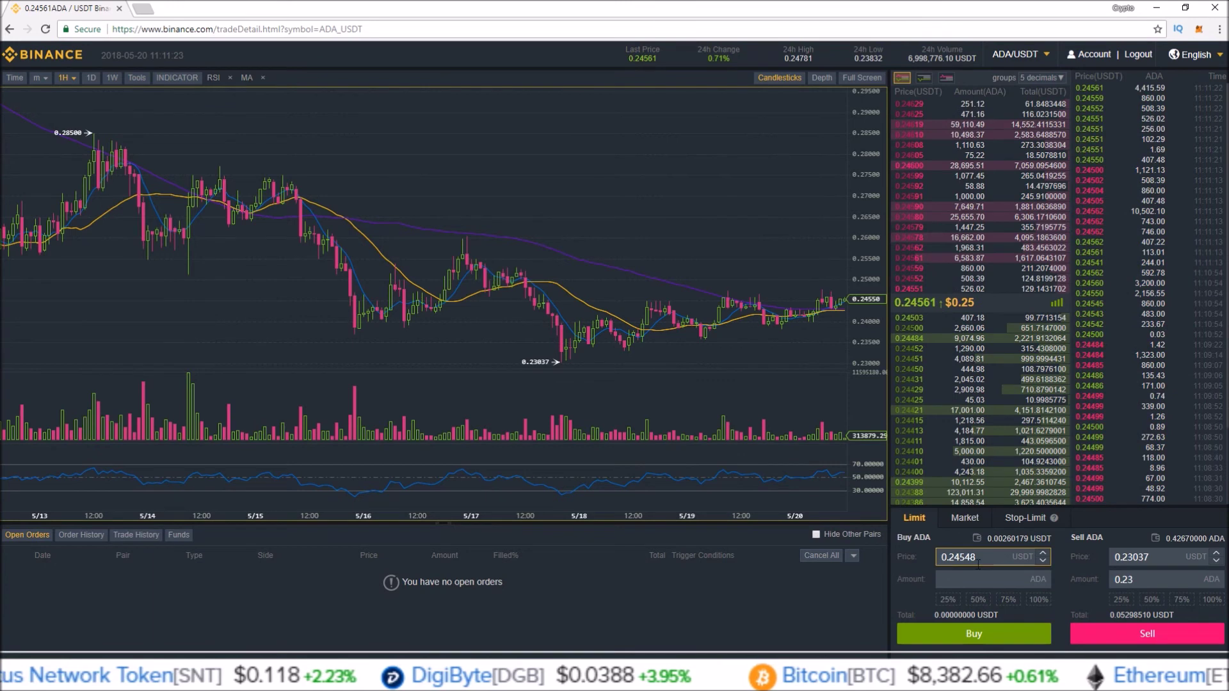
pyautogui.click(1018, 520)
pyautogui.click(1133, 580)
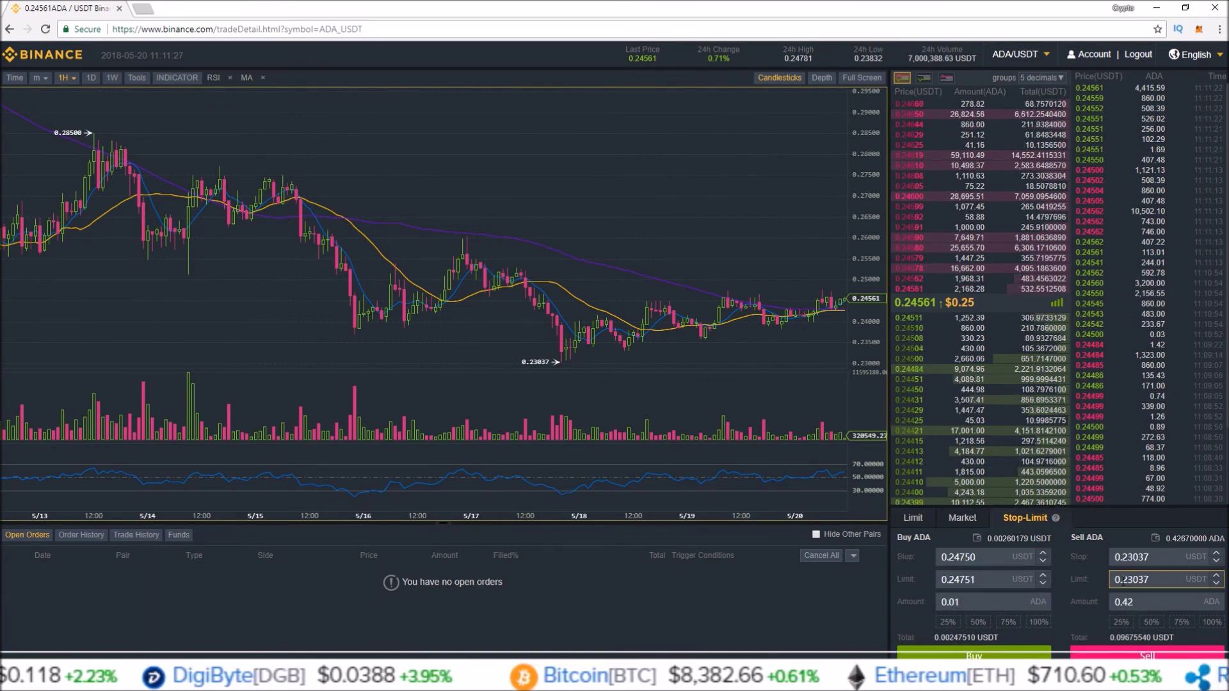